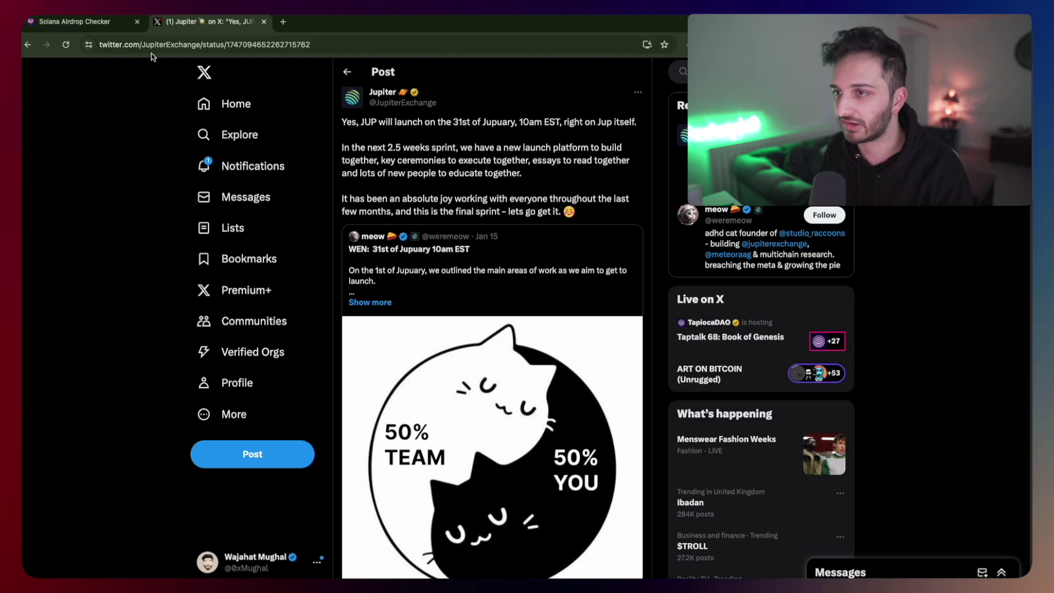
Step: Go to the Solana Airdrop Checker page and paste a wallet address into the addresses box
left_click(86, 21)
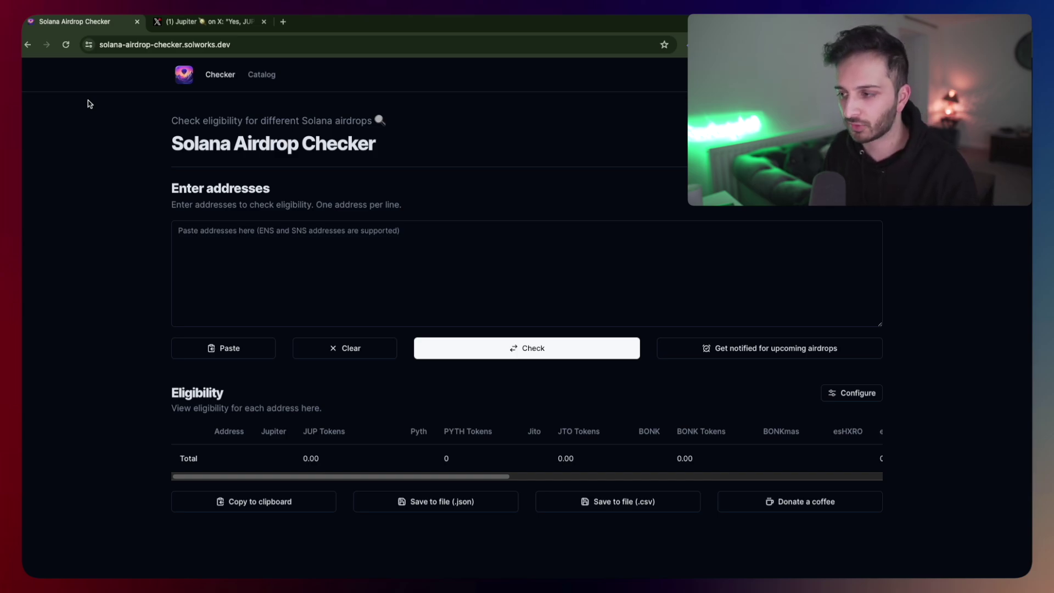
left_click(290, 252)
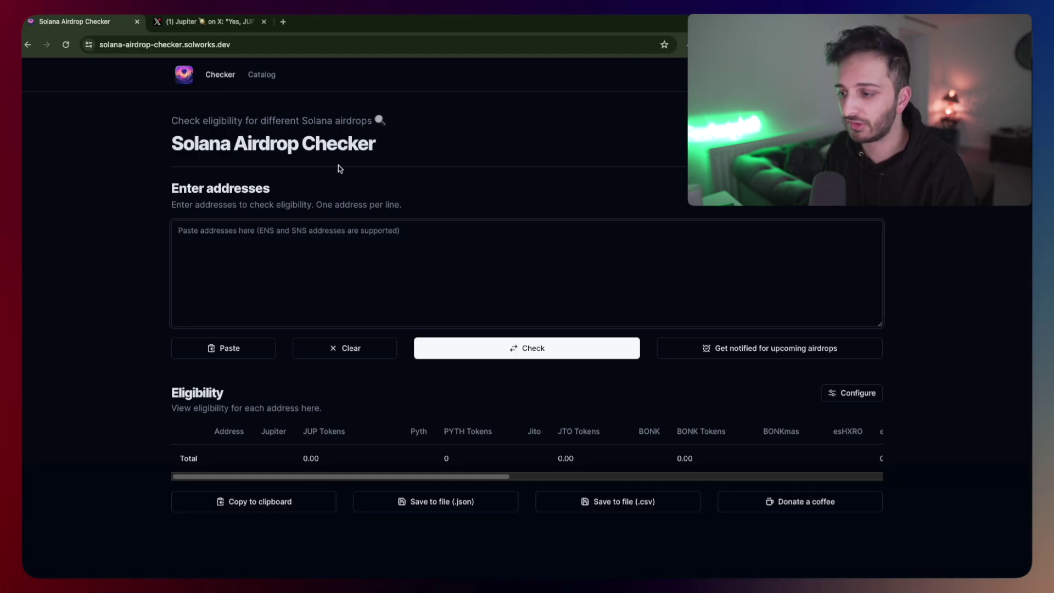
key("ctrl+v")
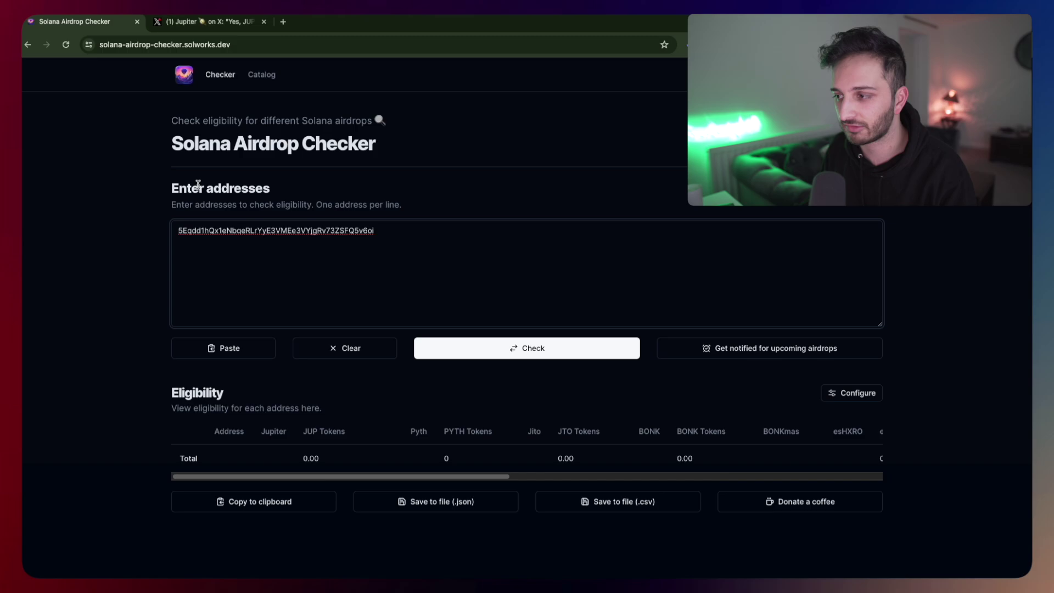
Step: Run the check, showing the address ineligible with 0.00 tokens for Jupiter, Pyth, Jito and BONK
left_click(496, 346)
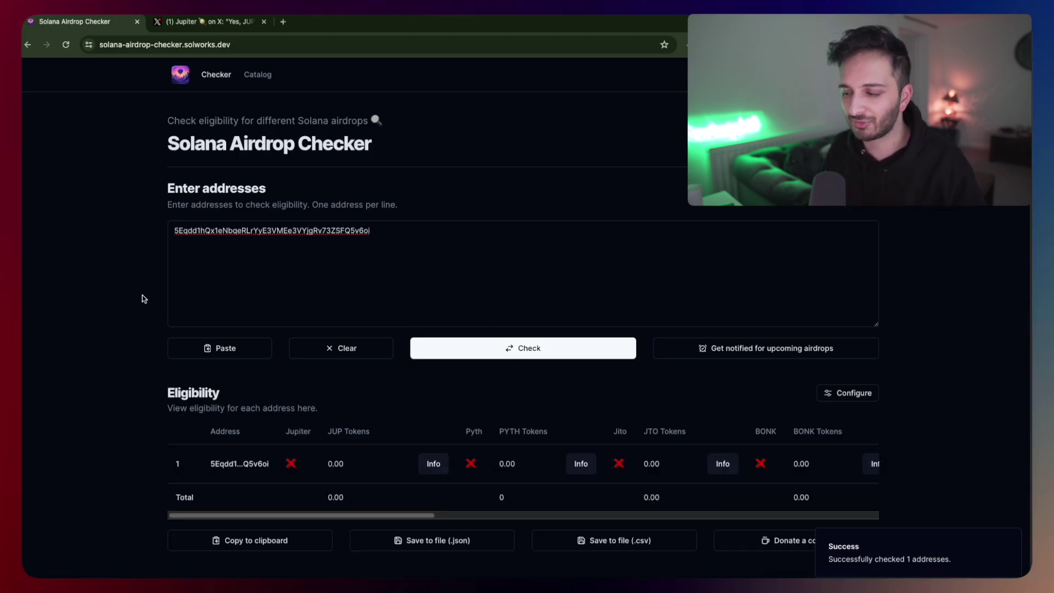
scroll(142, 295, "down", 1)
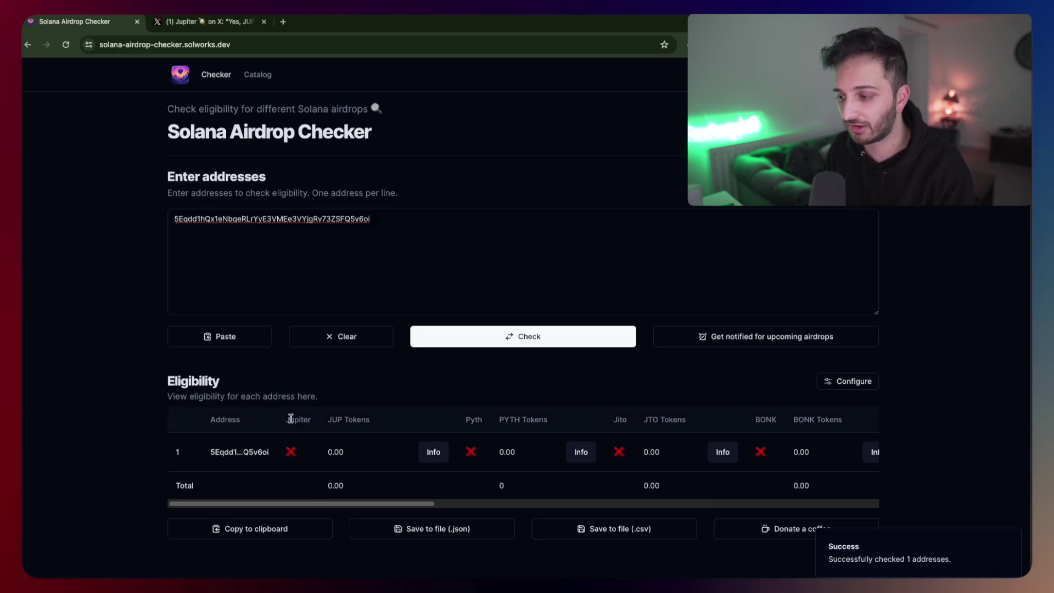
left_click_drag(317, 501, 330, 504)
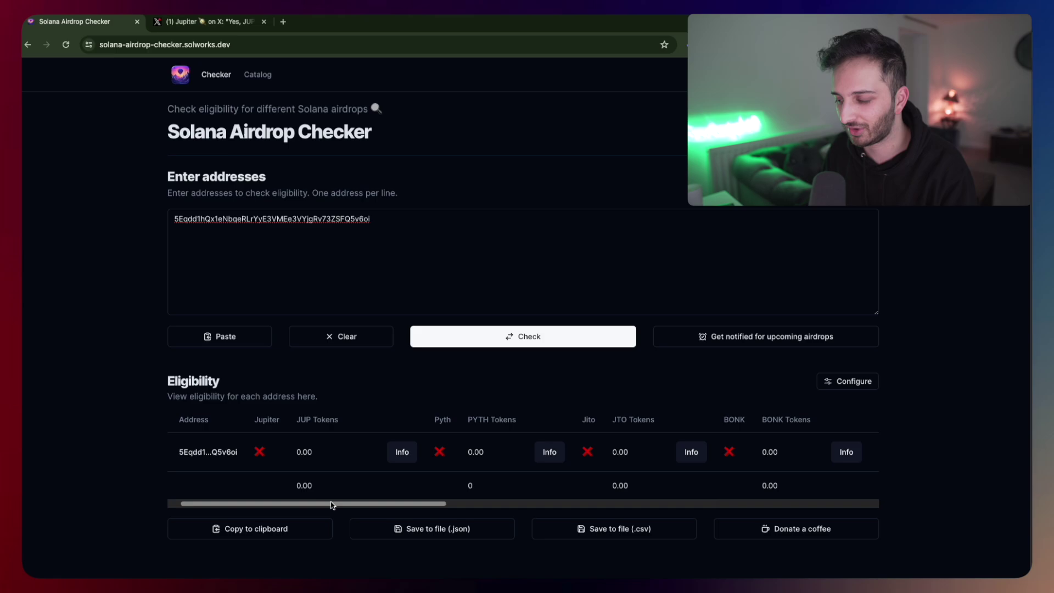
left_click_drag(330, 504, 324, 504)
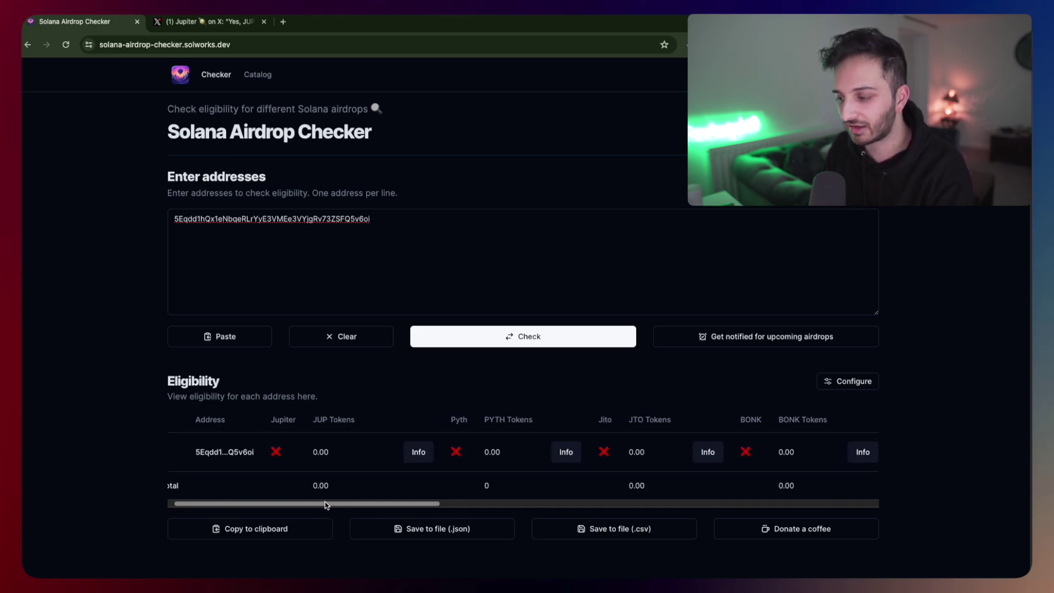
left_click_drag(324, 505, 789, 477)
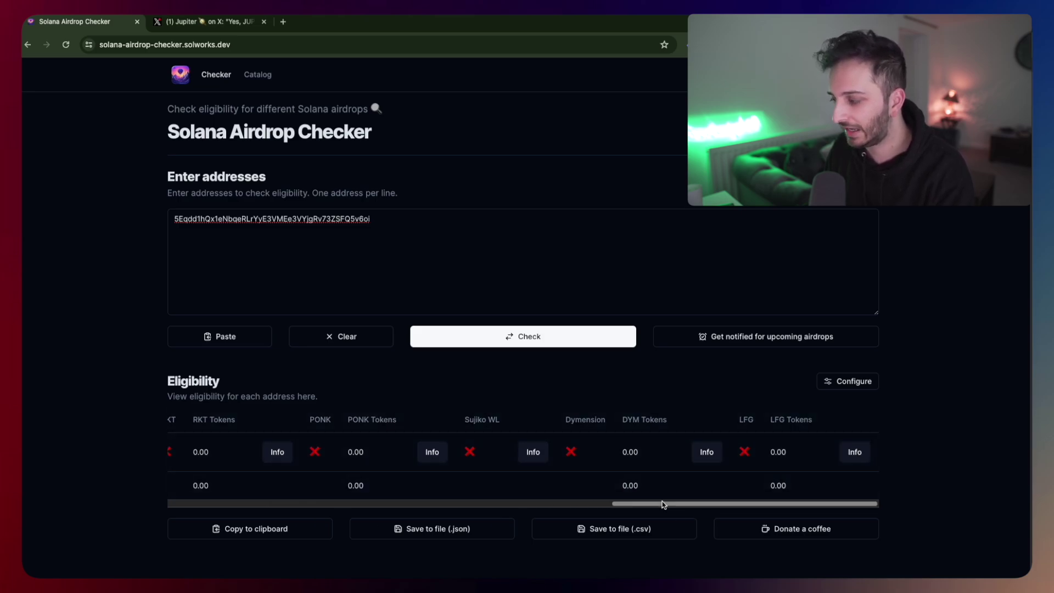
left_click_drag(681, 504, 191, 504)
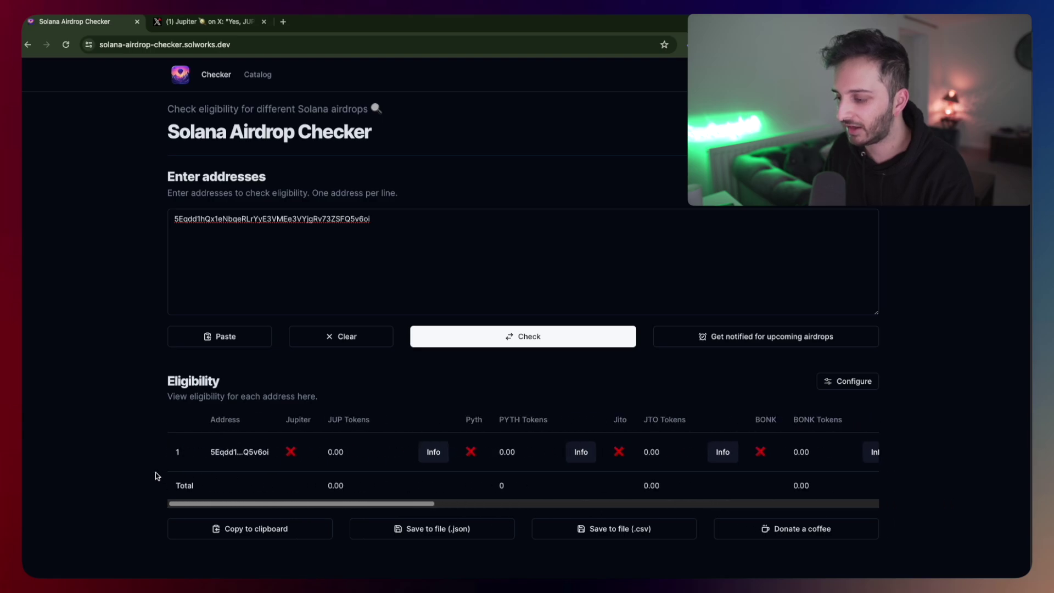